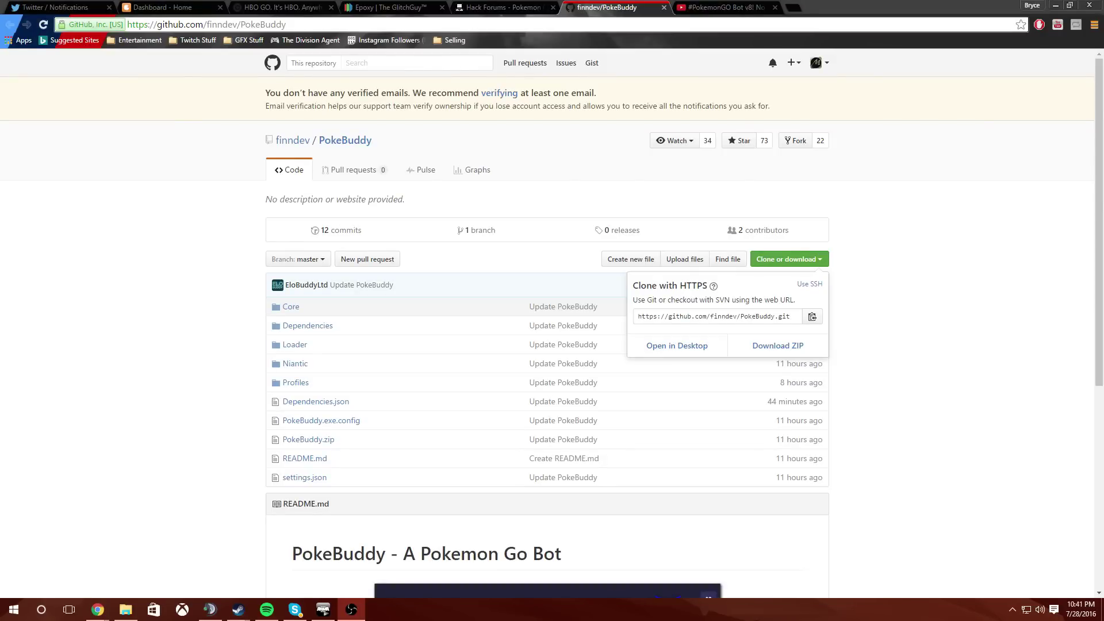
Step: Delete all existing files and folders from the Pokebuddy folder inside Pokebot on Local Disk (D:)
{"action": "left_click", "coordinate": [126, 610]}
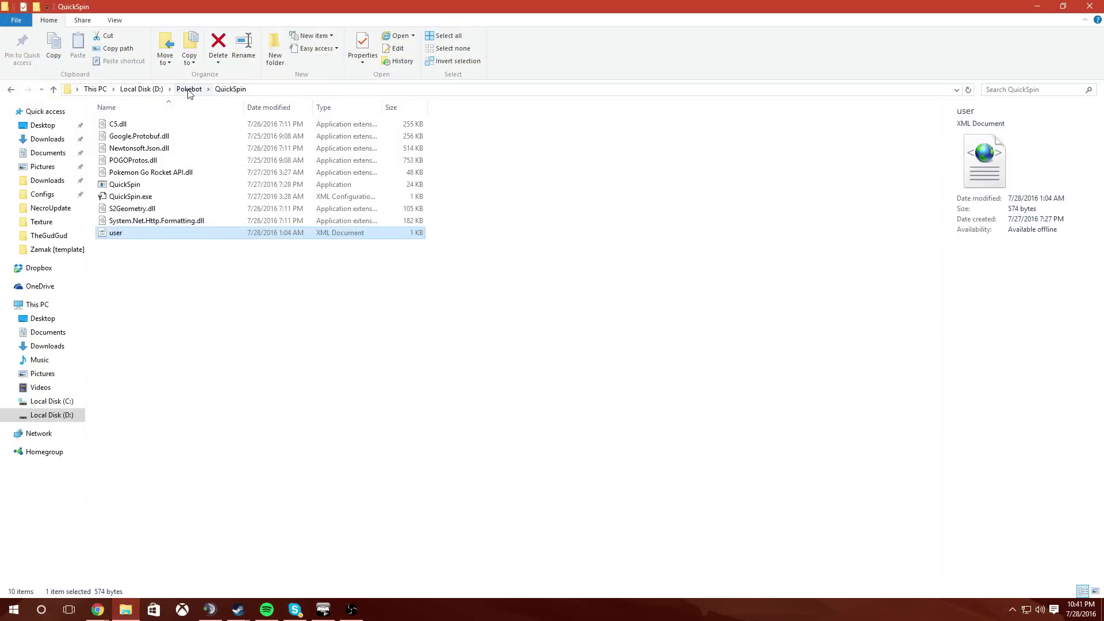
{"action": "left_click", "coordinate": [189, 89]}
{"action": "double_click", "coordinate": [123, 160]}
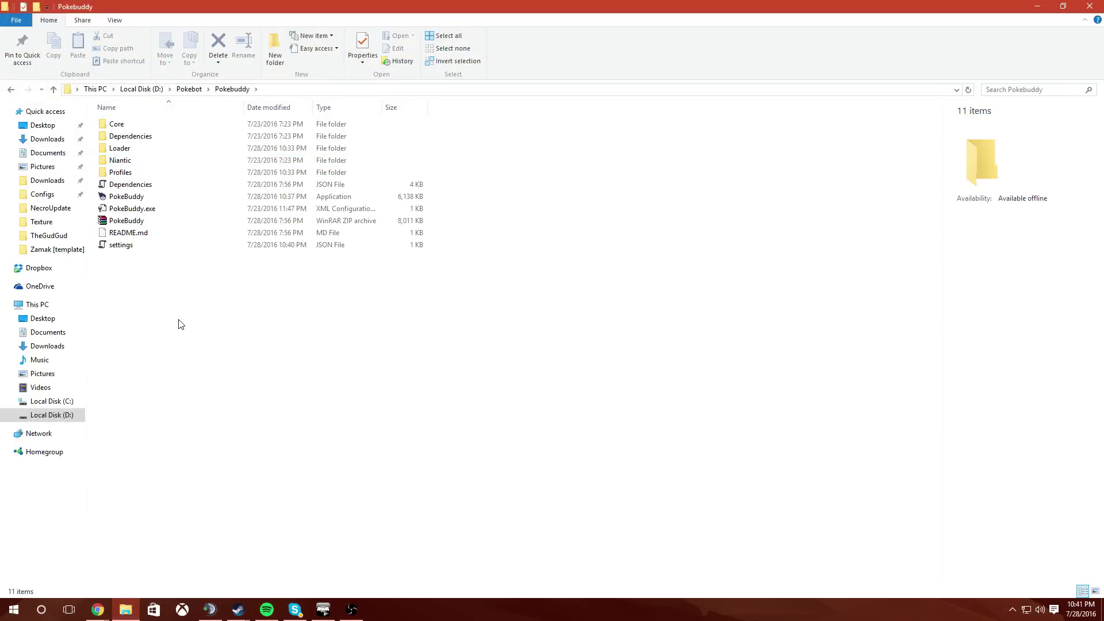
{"action": "left_click_drag", "start_coordinate": [180, 324], "coordinate": [168, 110]}
{"action": "key", "text": "Delete"}
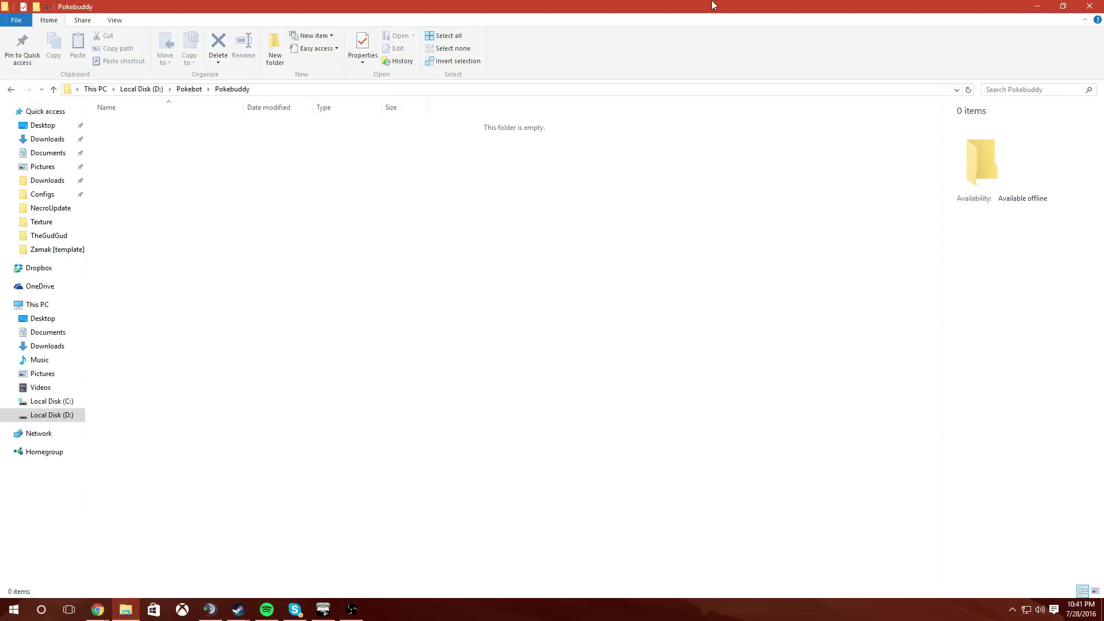
Step: Switch back to the PokeBuddy GitHub page in the browser and download the repository as a ZIP
{"action": "left_click", "coordinate": [1063, 6]}
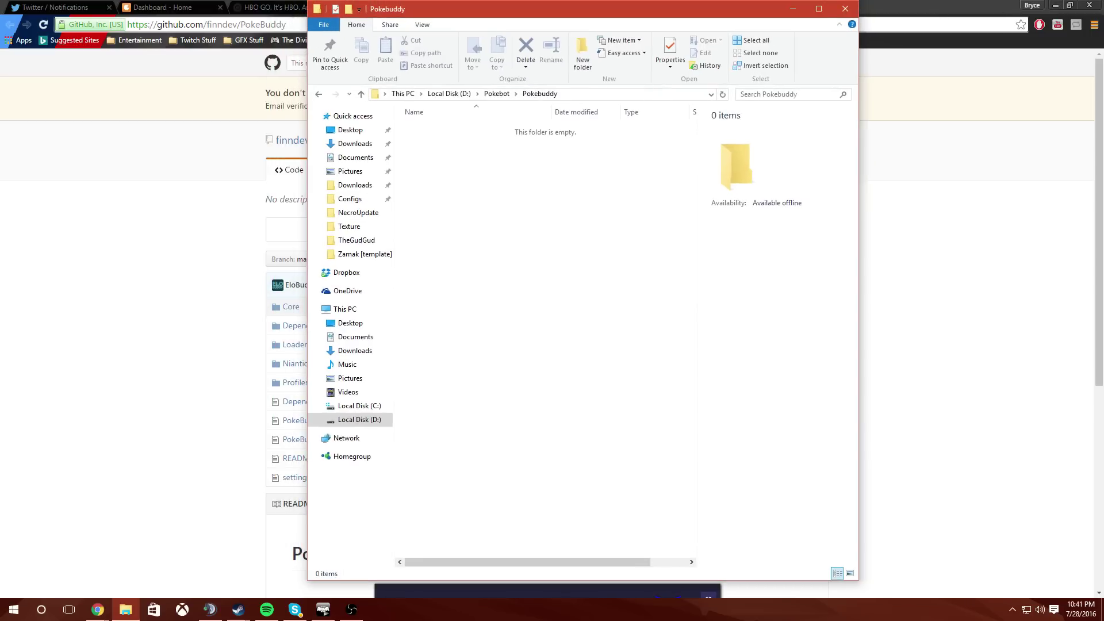
{"action": "left_click", "coordinate": [800, 10]}
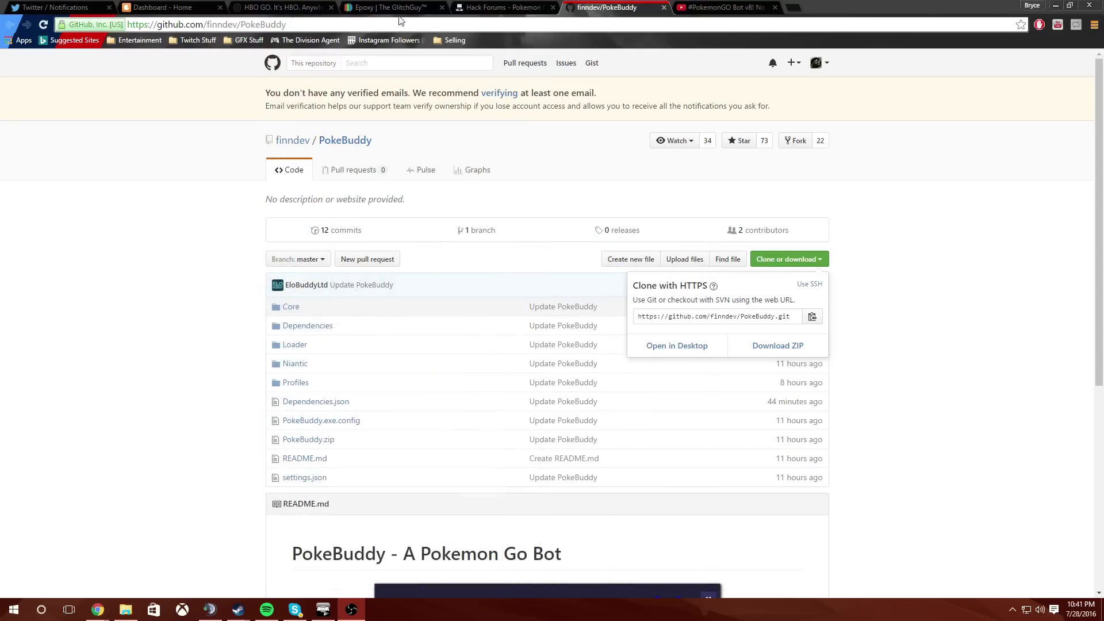
{"action": "left_click", "coordinate": [779, 341]}
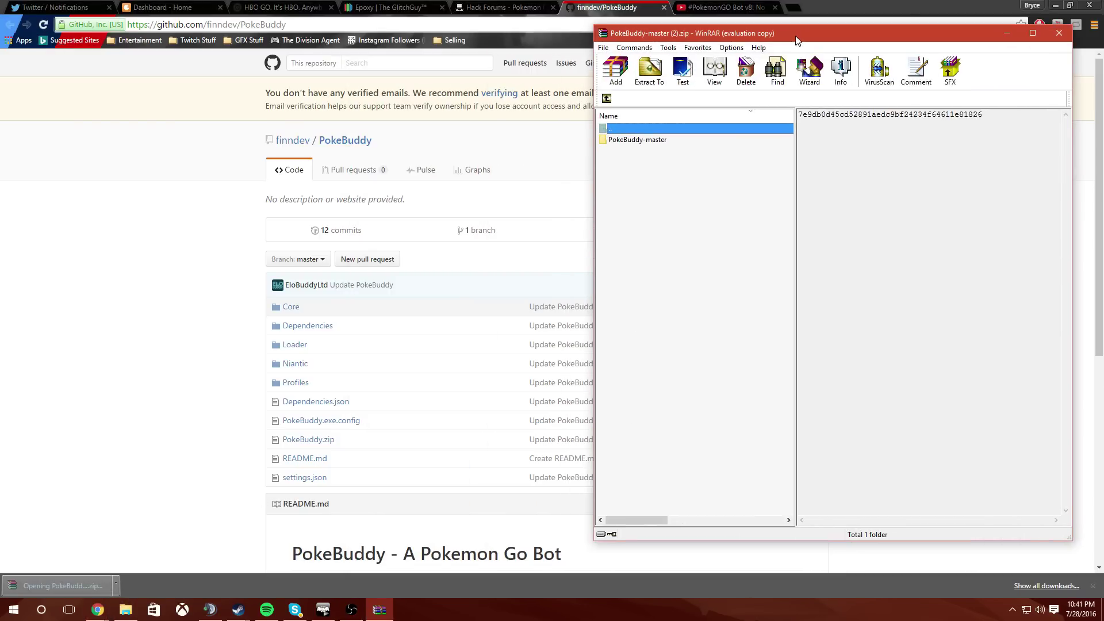
Step: Copy the contents of PokeBuddy-master from the downloaded archive into the empty Pokebuddy folder, and close the archive
{"action": "left_click", "coordinate": [895, 291]}
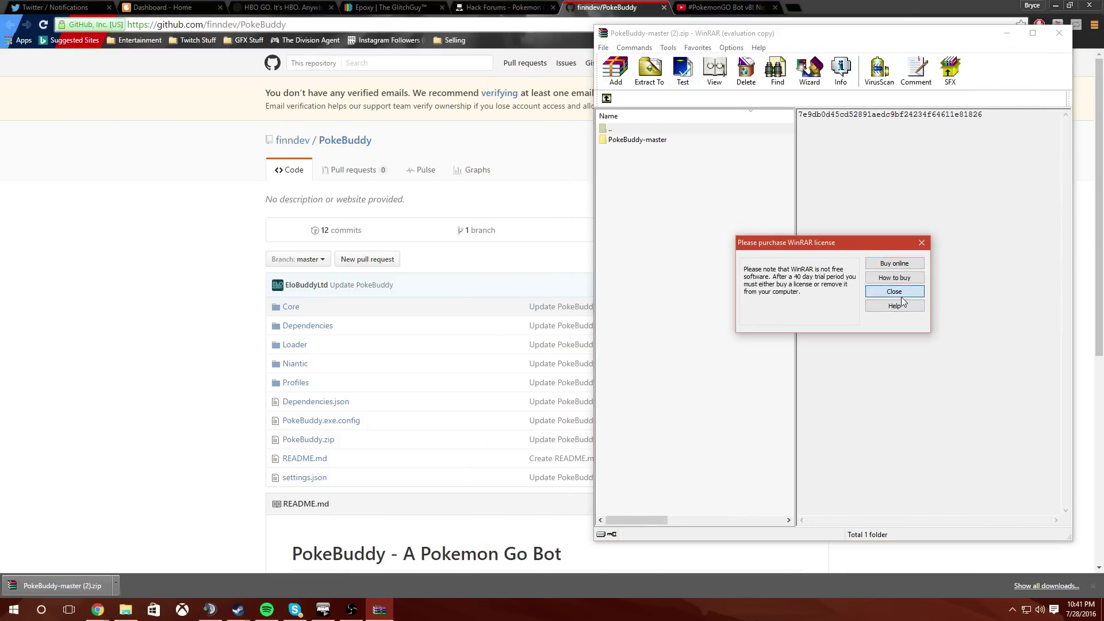
{"action": "left_click", "coordinate": [125, 609]}
{"action": "left_click_drag", "start_coordinate": [578, 10], "coordinate": [298, 10]}
{"action": "left_click_drag", "start_coordinate": [621, 265], "coordinate": [259, 217]}
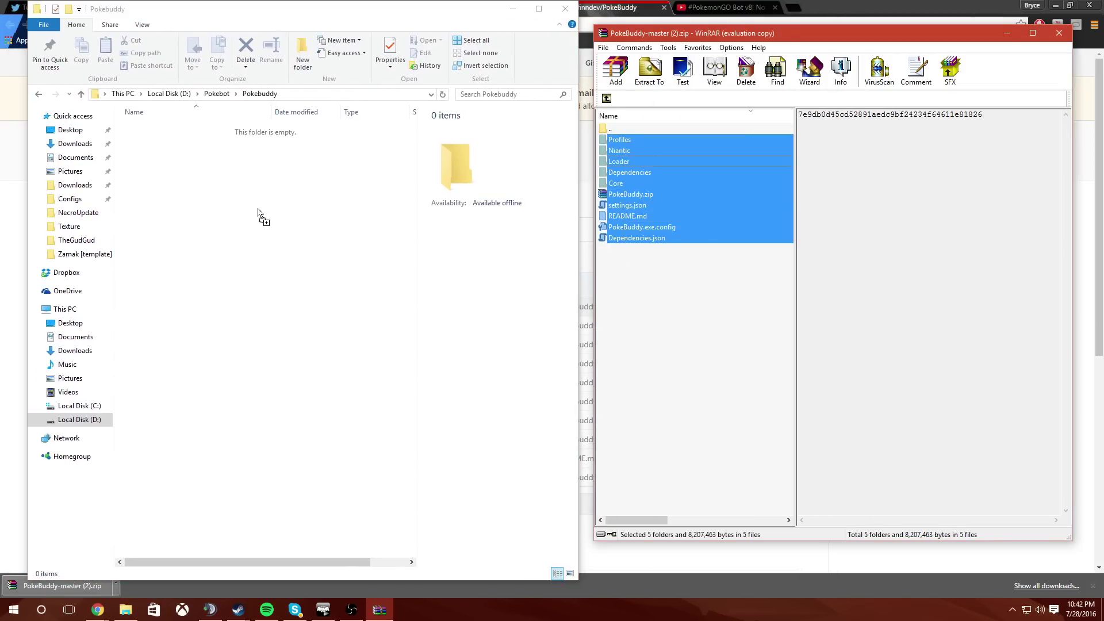
{"action": "left_click", "coordinate": [1058, 33]}
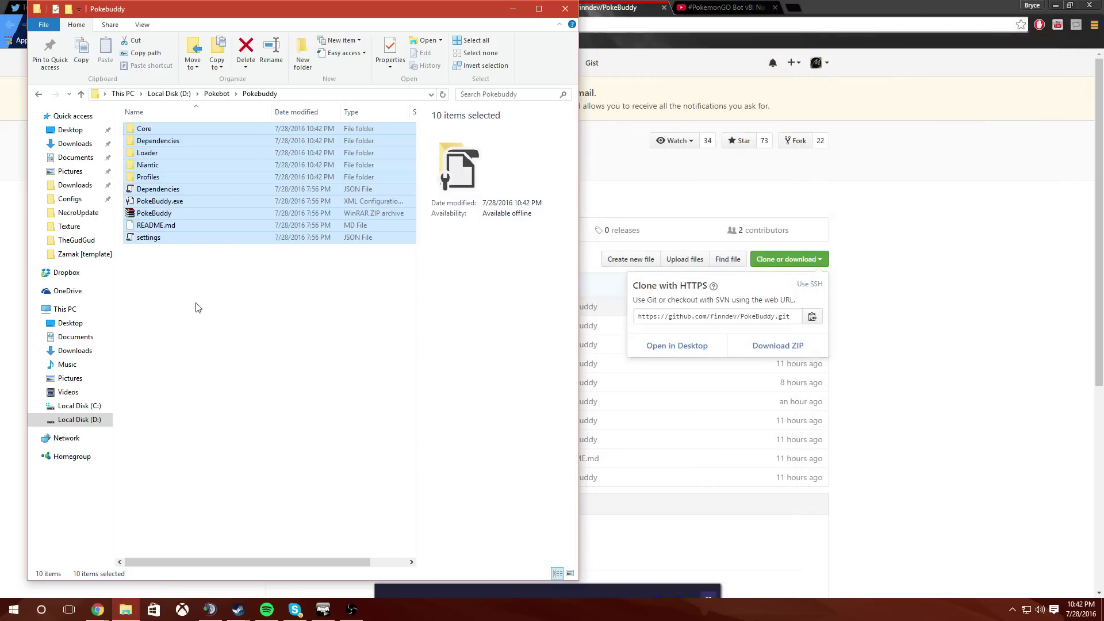
Step: Extract the PokeBuddy ZIP archive directly into the Pokebuddy folder, replacing all existing files
{"action": "left_click", "coordinate": [197, 307]}
{"action": "left_click", "coordinate": [185, 213]}
{"action": "right_click", "coordinate": [185, 213]}
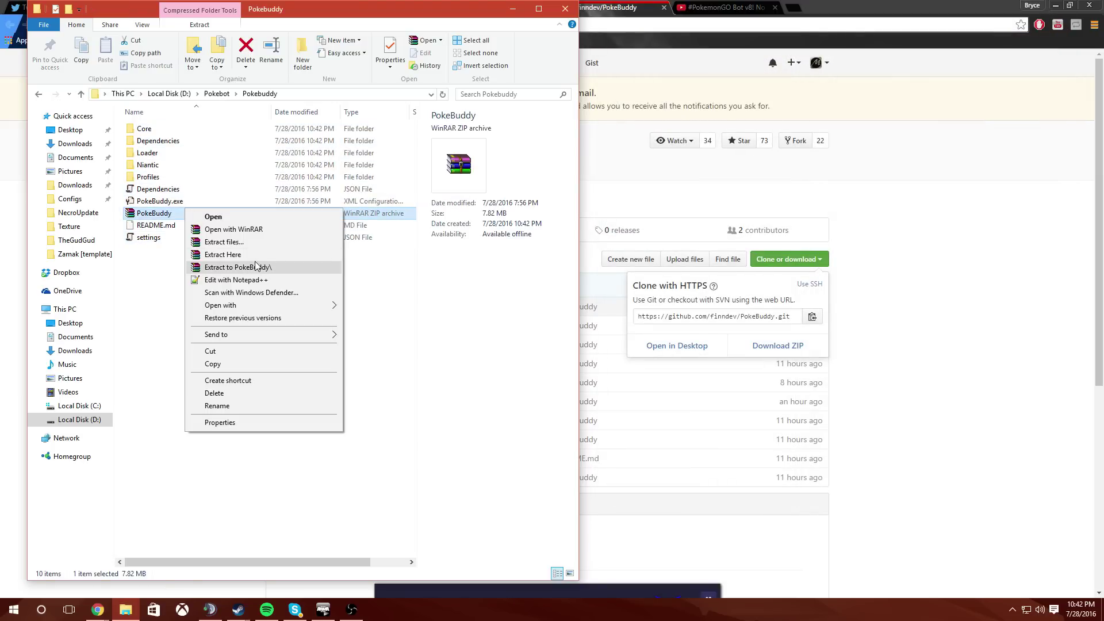
{"action": "left_click", "coordinate": [259, 259]}
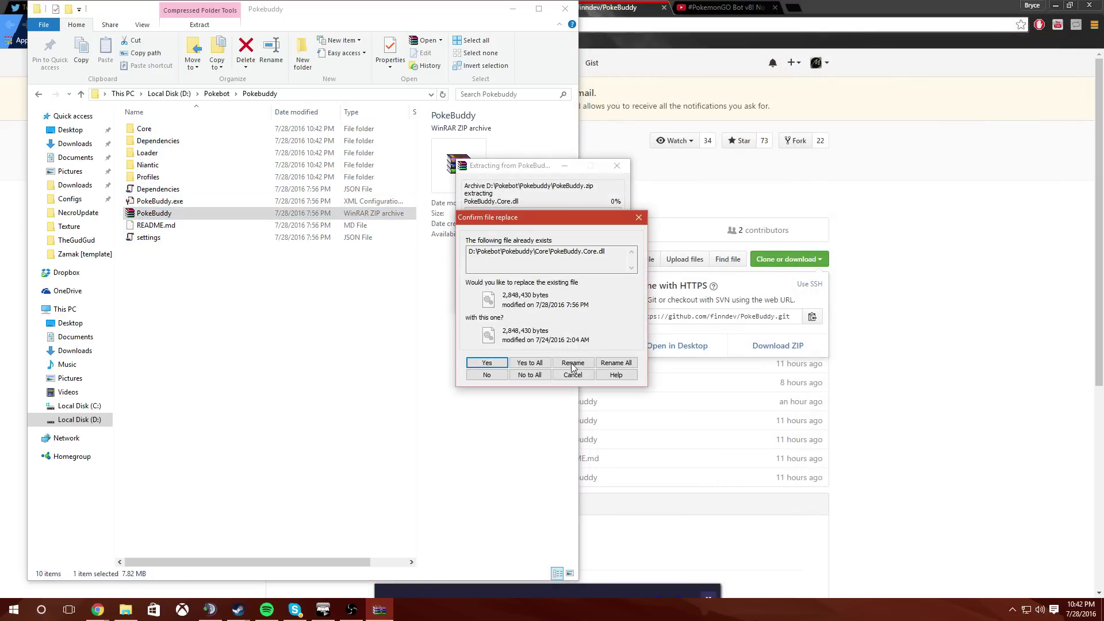
{"action": "left_click", "coordinate": [537, 364]}
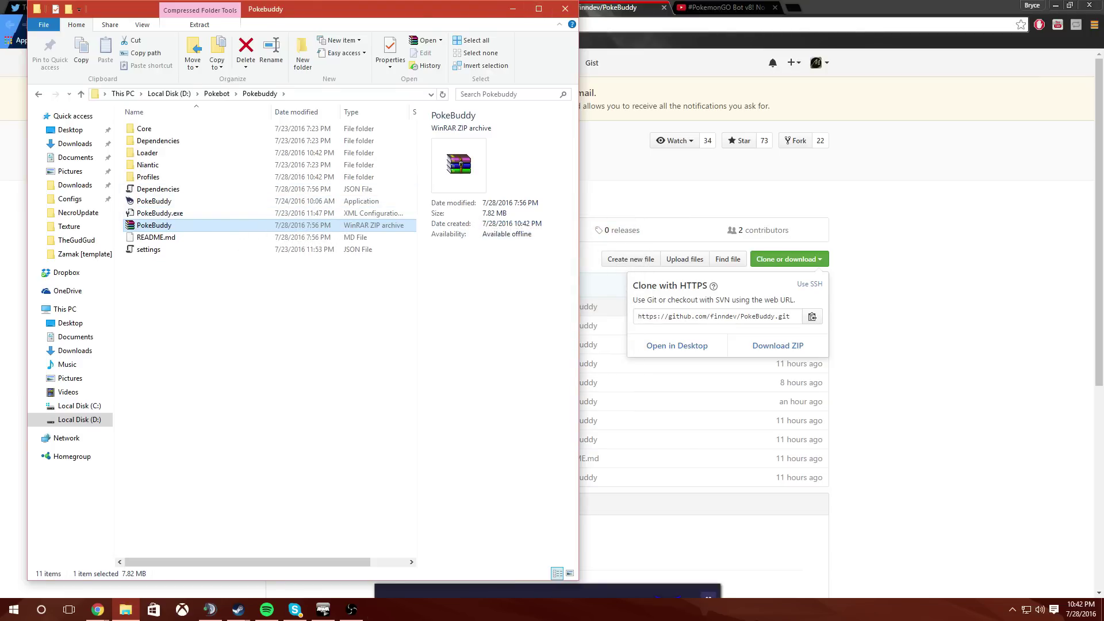
Step: Maximize the folder window and launch the PokeBuddy application from the Pokebuddy folder
{"action": "left_click_drag", "start_coordinate": [443, 3], "coordinate": [443, 18]}
{"action": "double_click", "coordinate": [423, 25]}
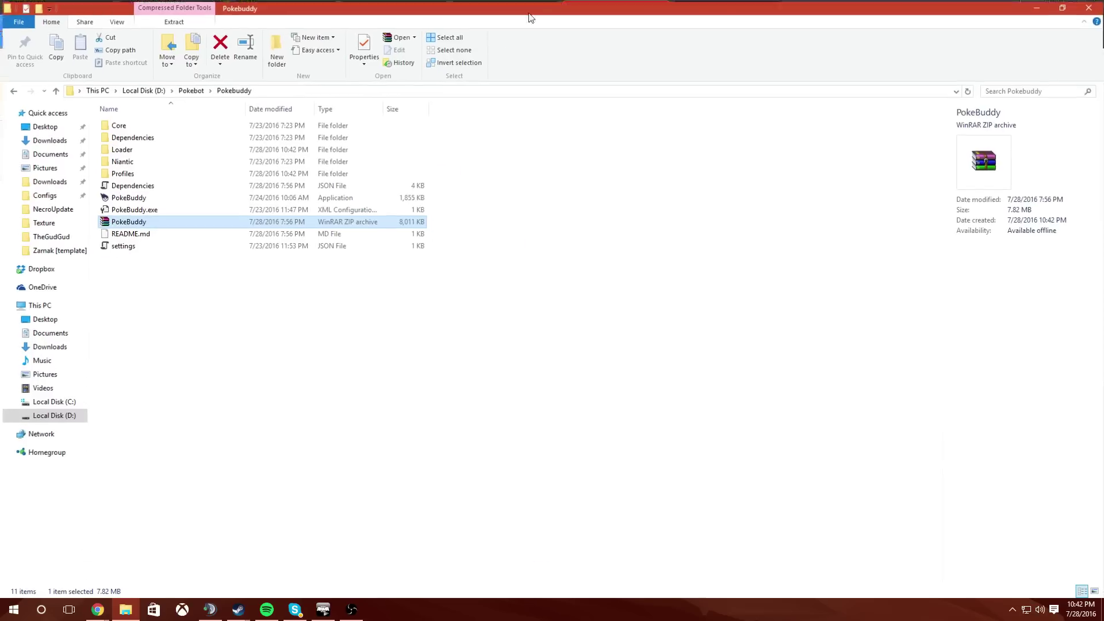
{"action": "double_click", "coordinate": [192, 196]}
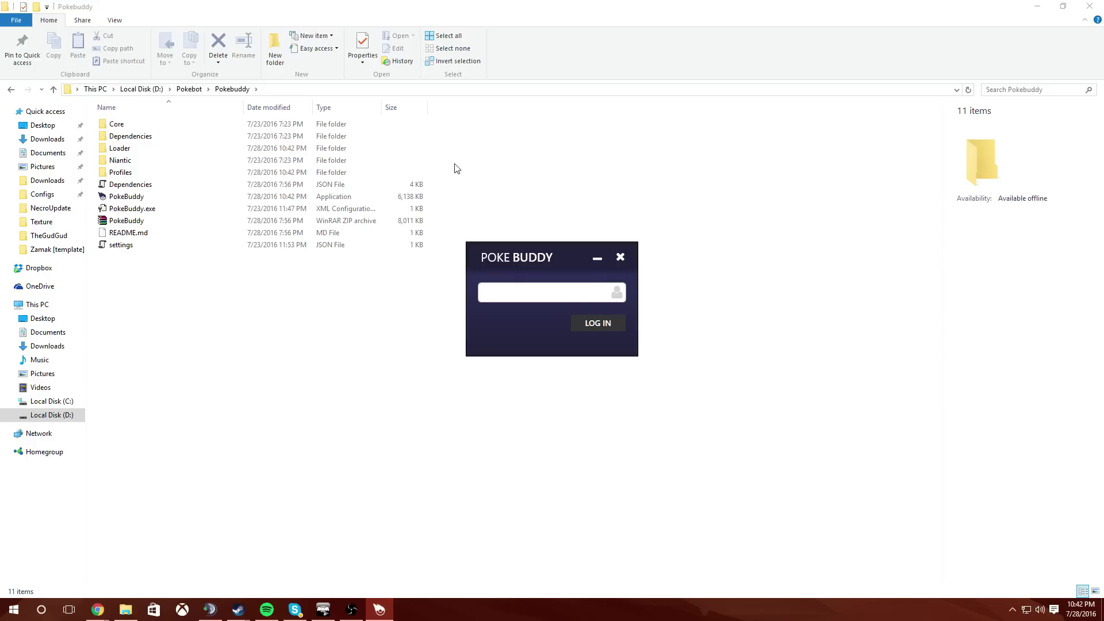
Step: Log in to PokeBuddy with the access key and expand the side panels for items and Pokemons
{"action": "left_click", "coordinate": [522, 291]}
{"action": "type", "text": "FREE-BETA"}
{"action": "left_click", "coordinate": [598, 322]}
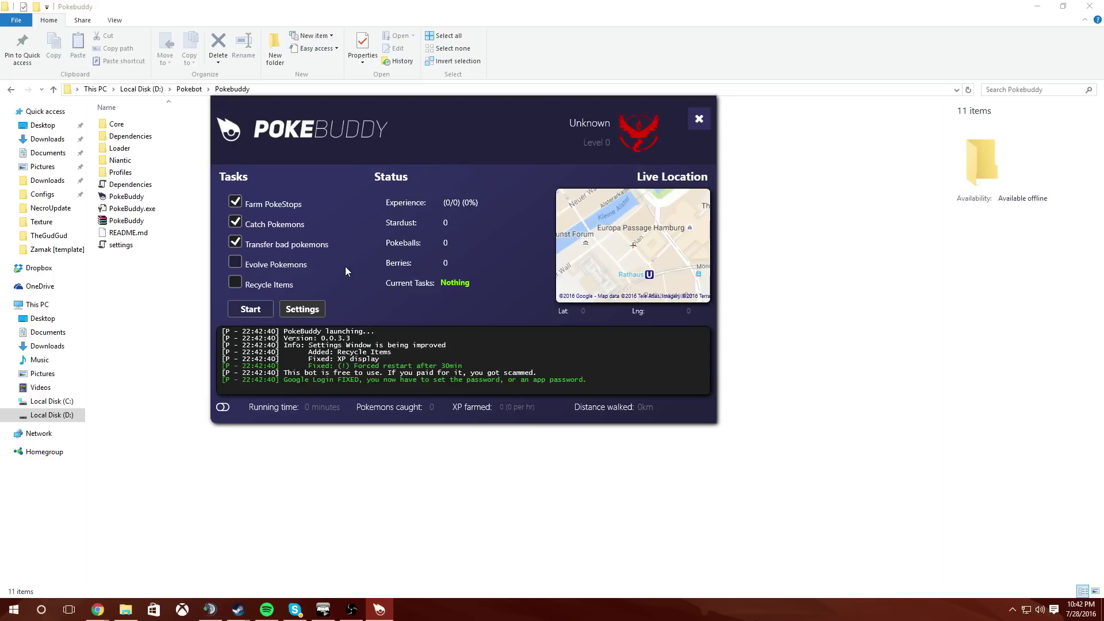
{"action": "left_click", "coordinate": [222, 407]}
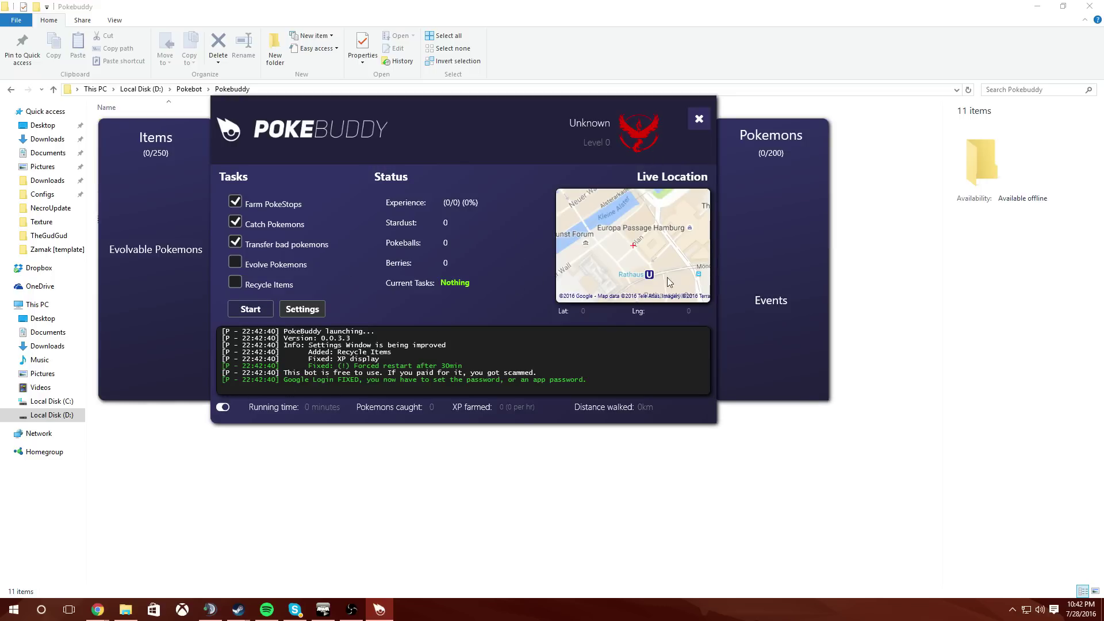
Step: In the bot's walk settings, set the location latitude to 39.090631 and the longitude to -94.581616
{"action": "left_click", "coordinate": [301, 307]}
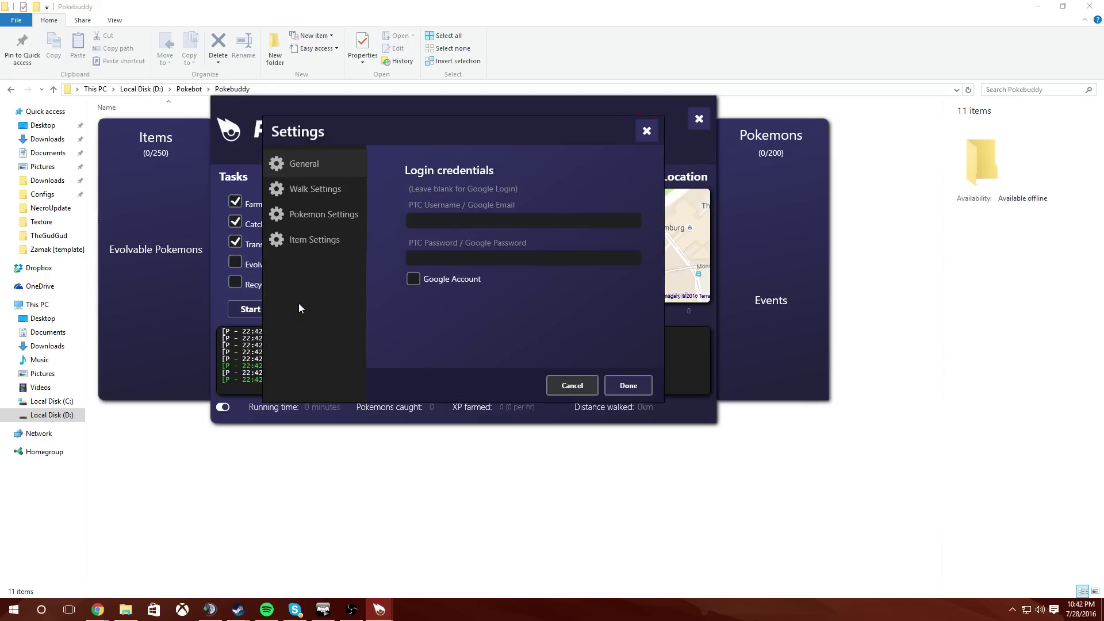
{"action": "left_click", "coordinate": [307, 190]}
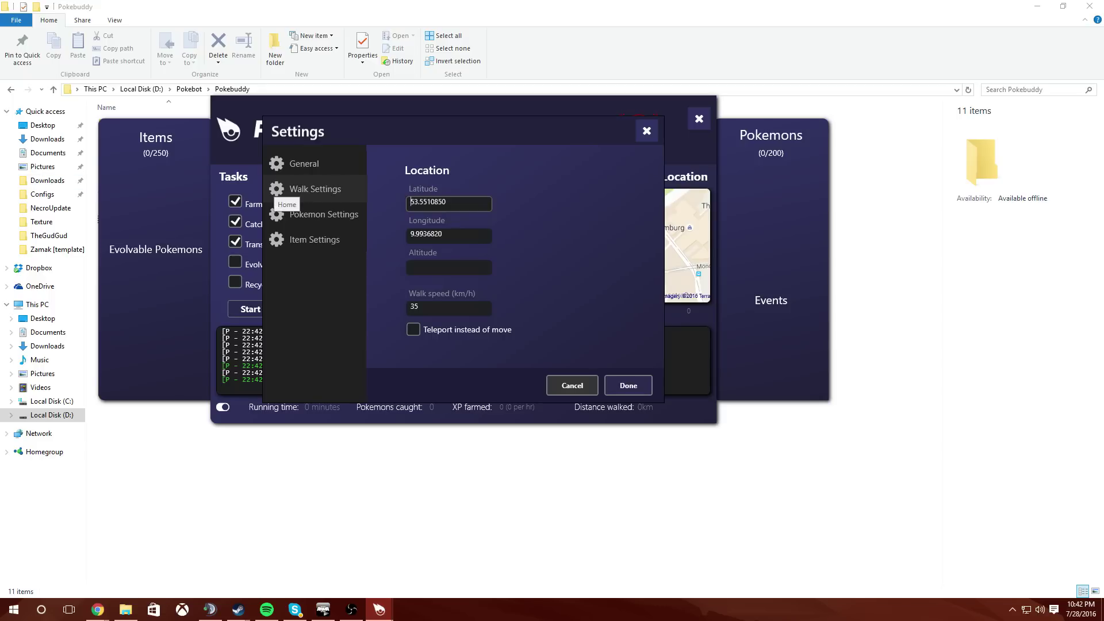
{"action": "key", "text": "alt+Tab"}
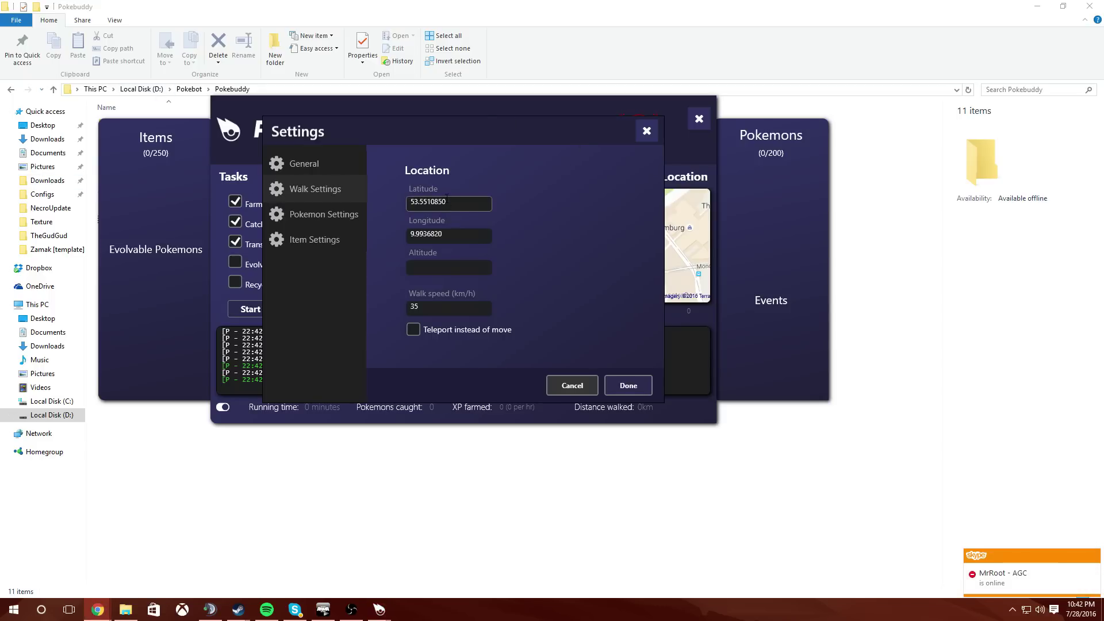
{"action": "key", "text": "alt+Tab"}
{"action": "type", "text": "39.090631"}
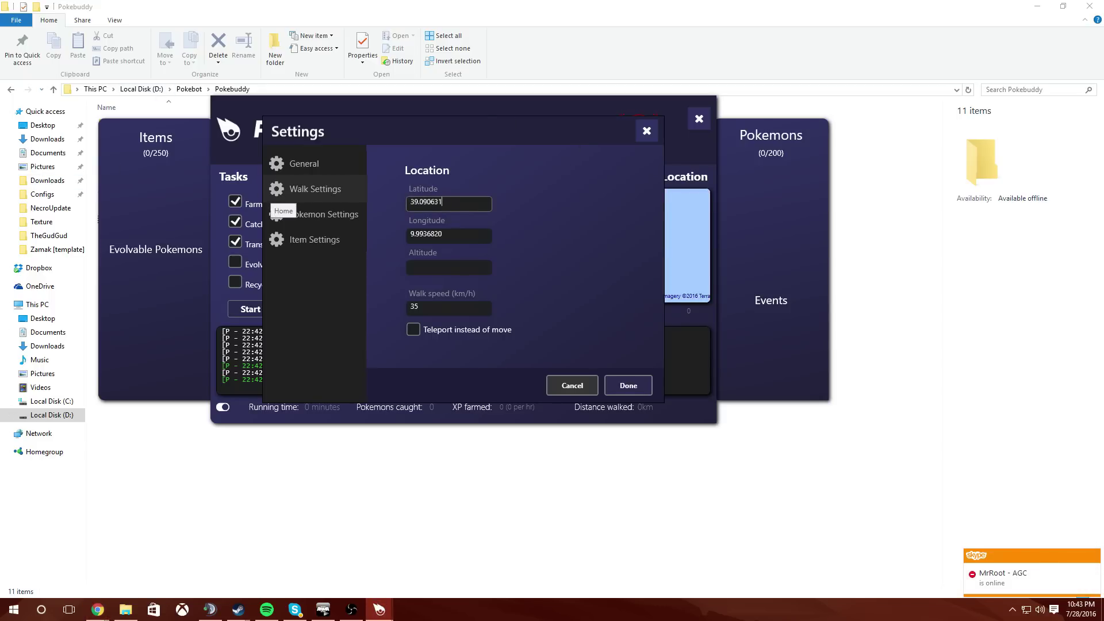
{"action": "key", "text": "alt+Tab"}
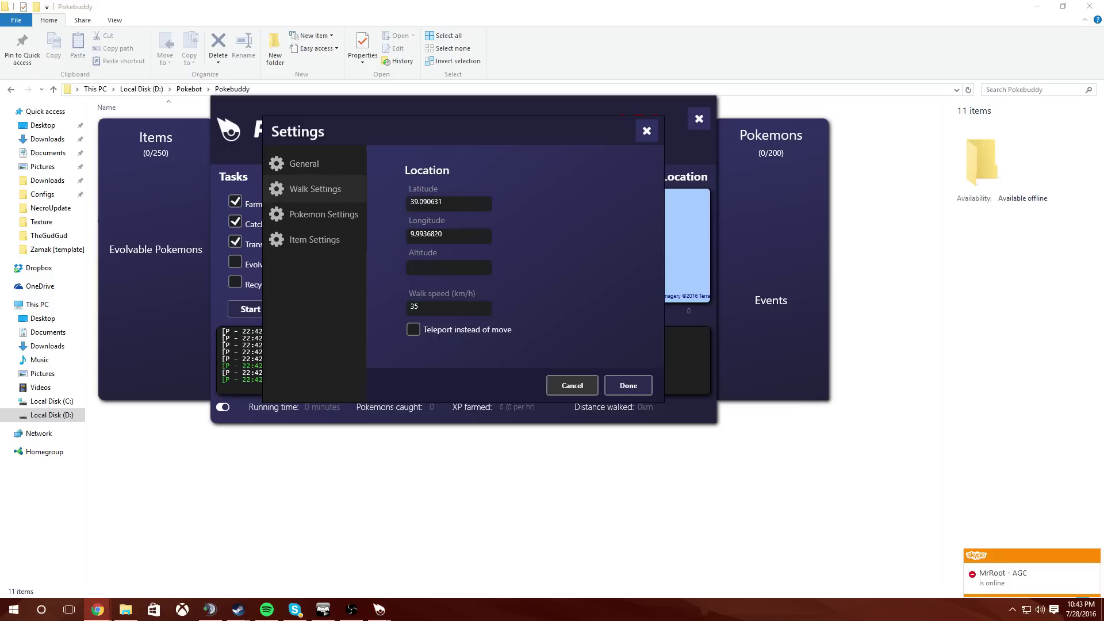
{"action": "key", "text": "alt+Tab"}
{"action": "type", "text": "-94.581616"}
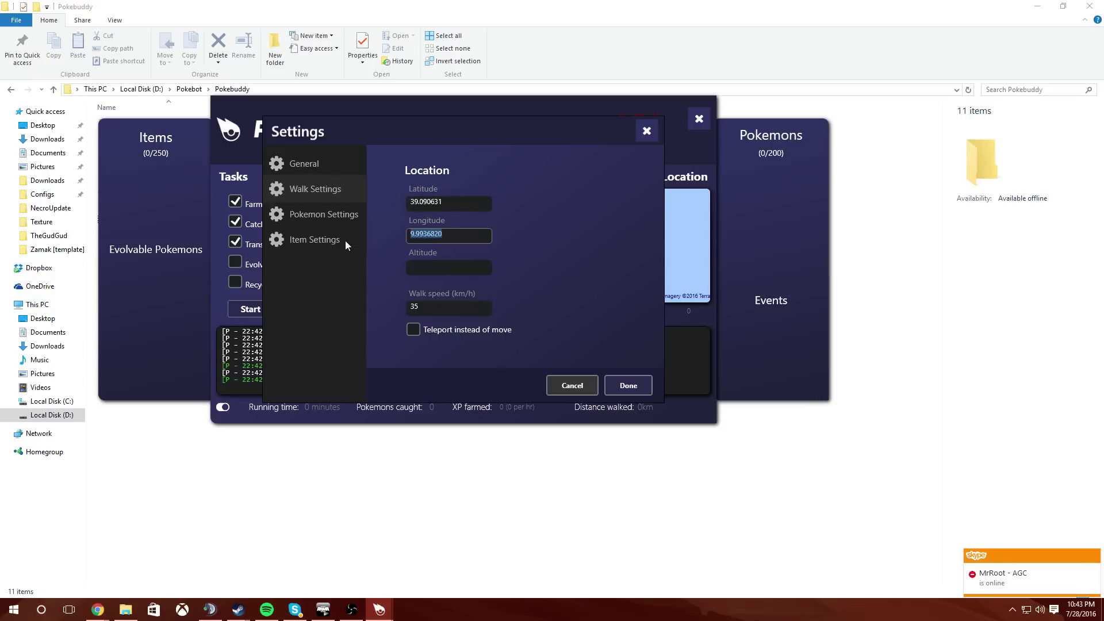
Step: Set the altitude to 10 and the walk speed to 50 km/h
{"action": "left_click", "coordinate": [447, 267]}
{"action": "type", "text": "10"}
{"action": "key", "text": "Tab"}
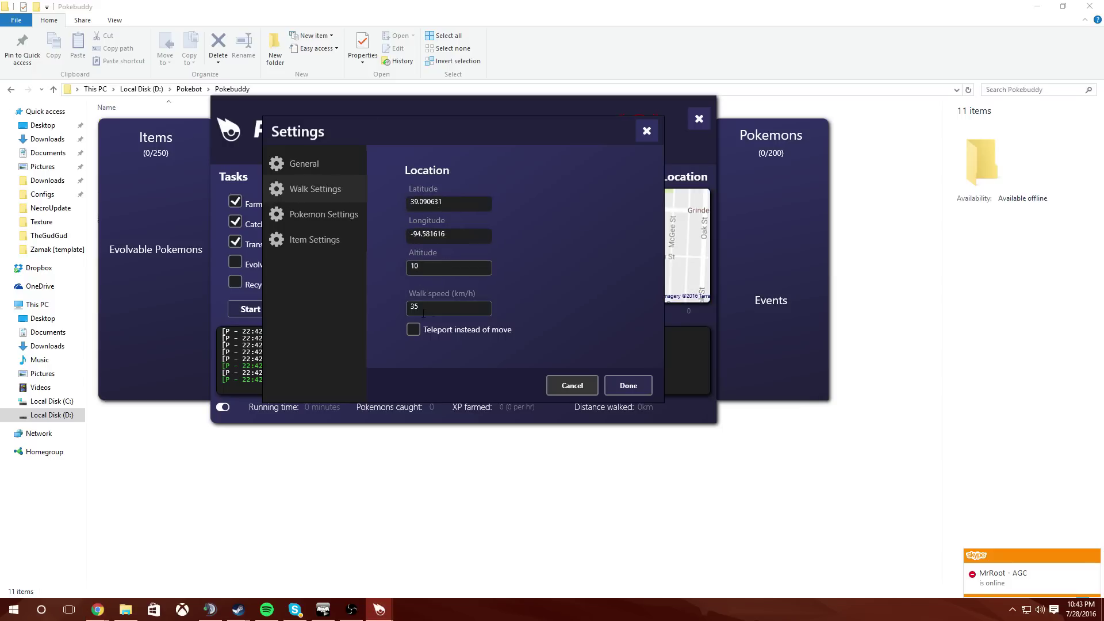
{"action": "type", "text": "50"}
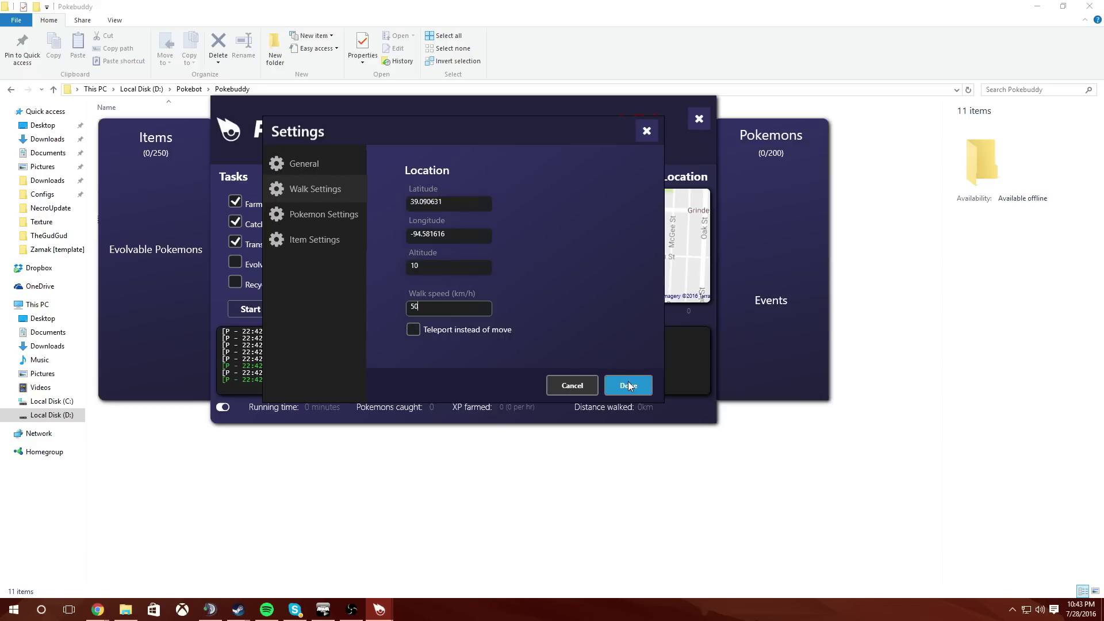
Step: Review the transfer and evolve lists and berry usage in the Pokemon settings, plus the item and walk settings
{"action": "left_click", "coordinate": [323, 221]}
{"action": "left_click", "coordinate": [449, 190]}
{"action": "scroll", "coordinate": [476, 272], "scroll_direction": "down", "scroll_amount": 2}
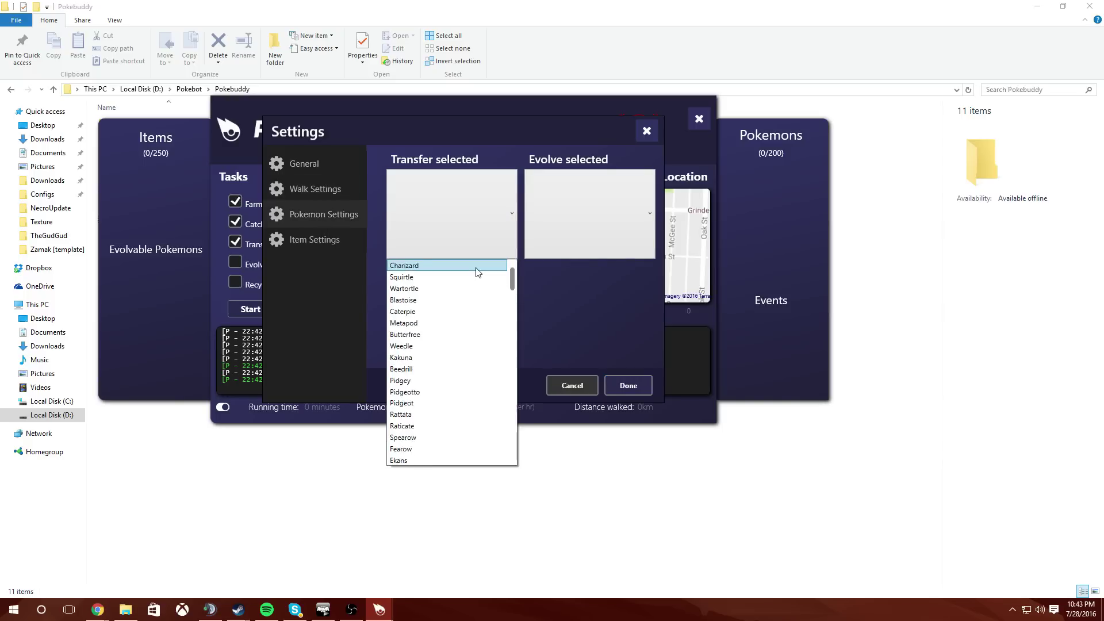
{"action": "scroll", "coordinate": [476, 272], "scroll_direction": "down", "scroll_amount": 20}
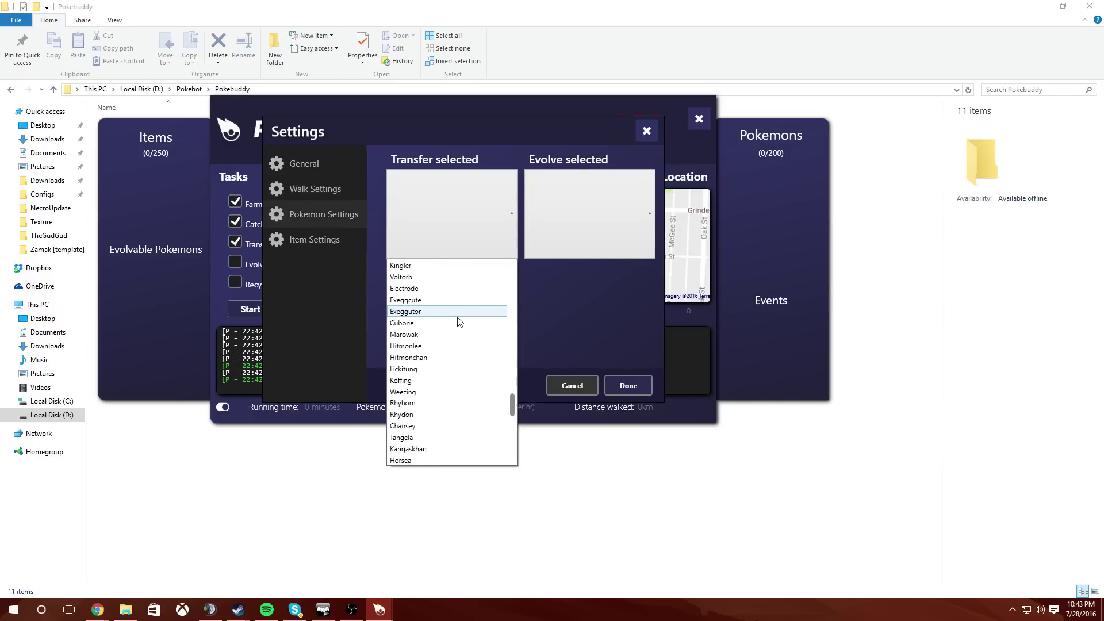
{"action": "scroll", "coordinate": [460, 320], "scroll_direction": "down", "scroll_amount": 1}
{"action": "left_click", "coordinate": [472, 218]}
{"action": "left_click", "coordinate": [584, 198]}
{"action": "left_click", "coordinate": [584, 197]}
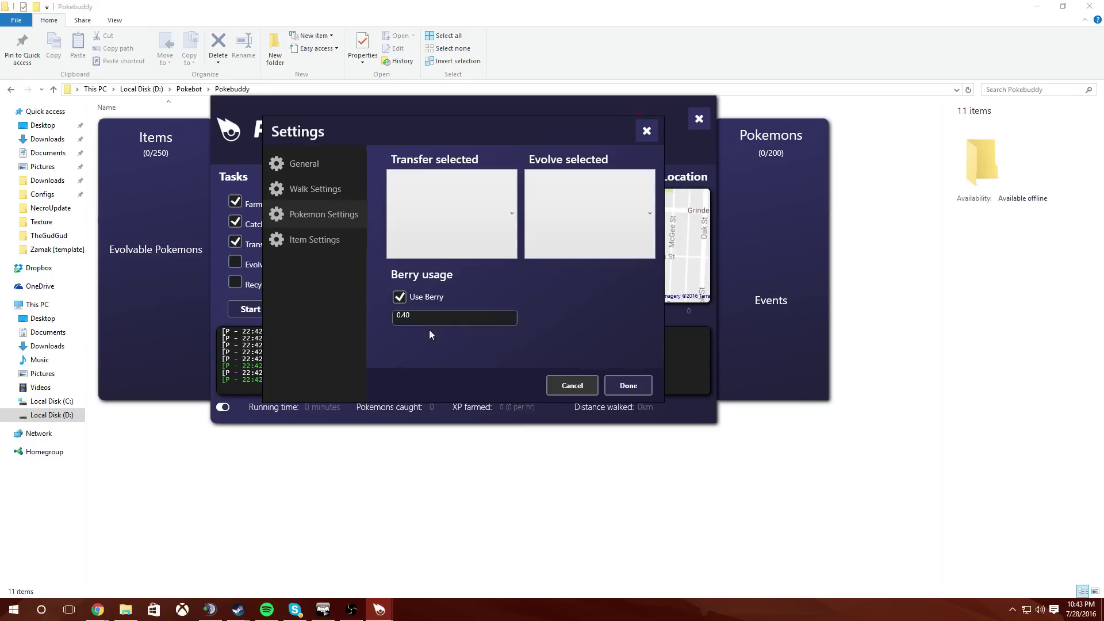
{"action": "left_click", "coordinate": [339, 239]}
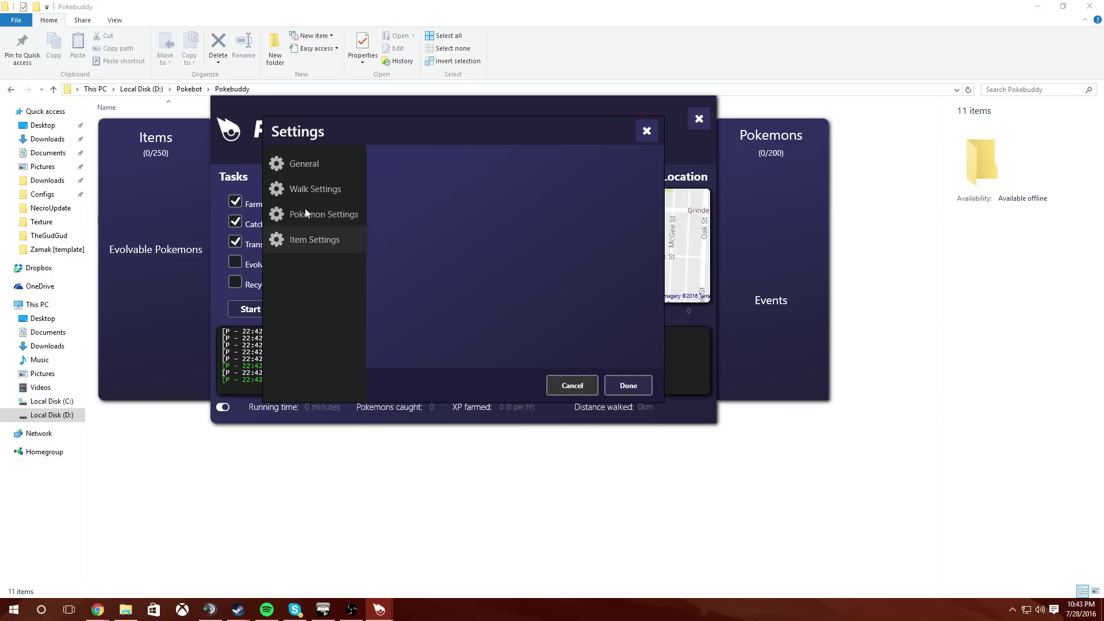
{"action": "left_click", "coordinate": [299, 186]}
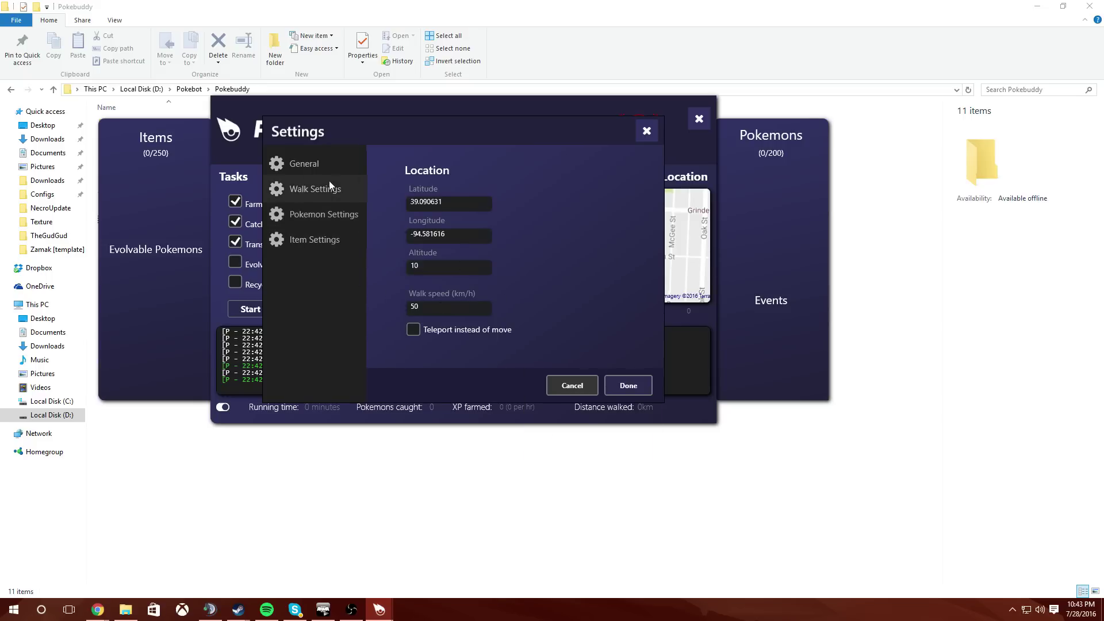
Step: Enable the Google Account option in the login credentials and close the settings
{"action": "left_click", "coordinate": [304, 164]}
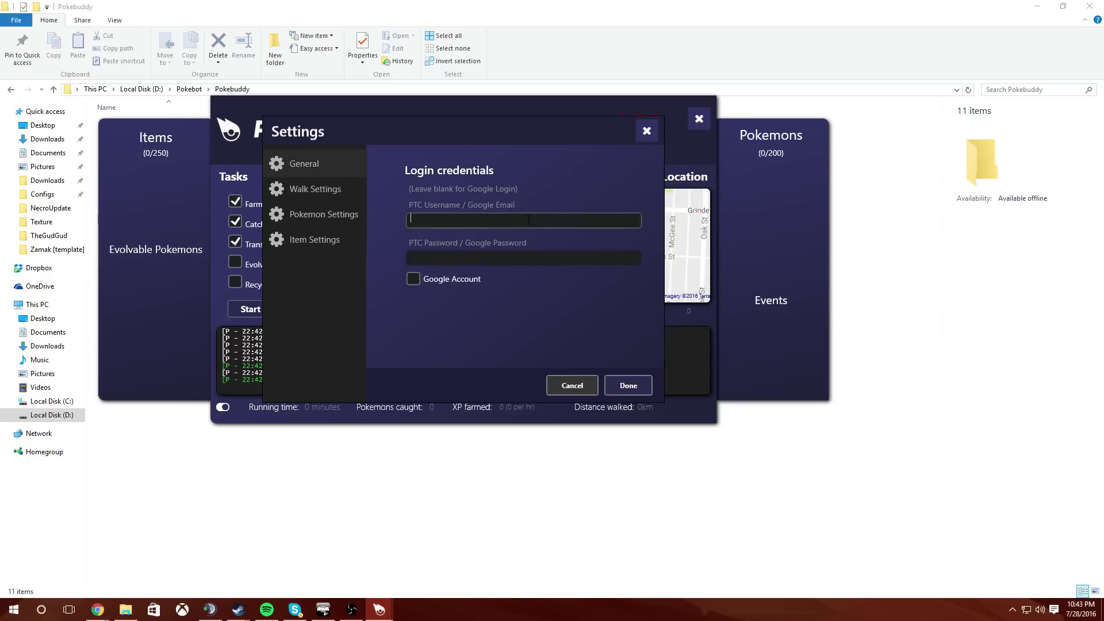
{"action": "left_click", "coordinate": [413, 280]}
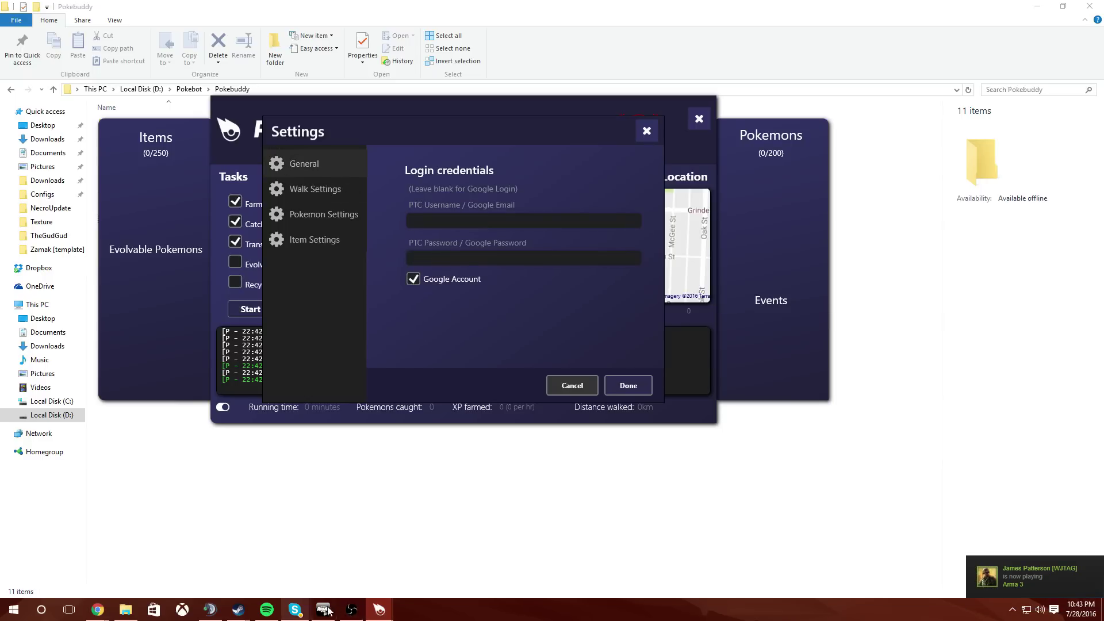
{"action": "key", "text": "Escape"}
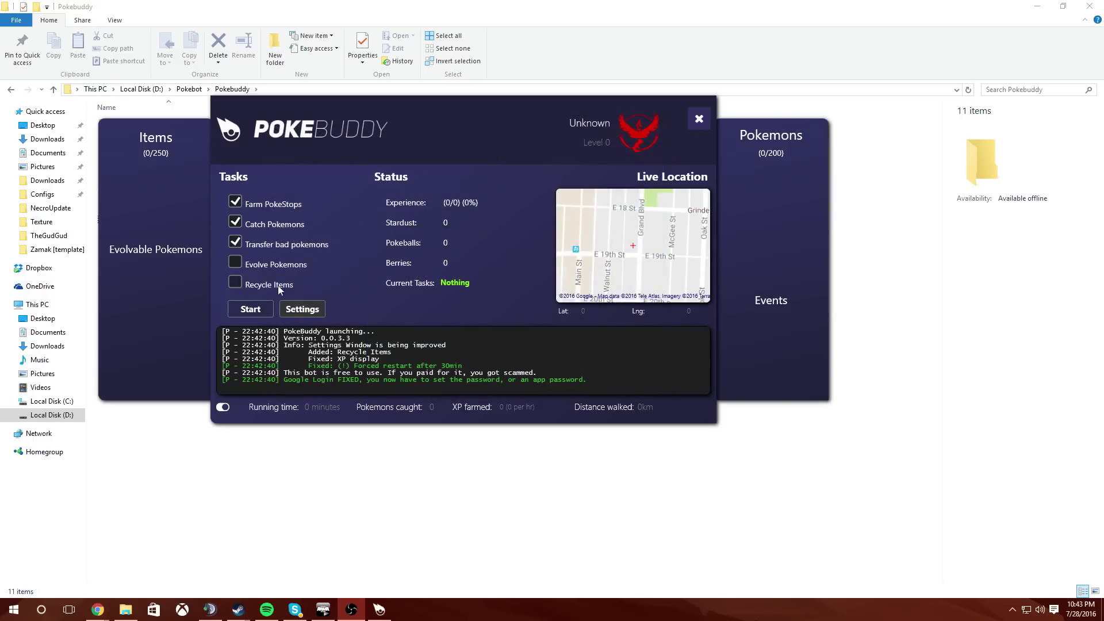
Step: Enable the Evolve Pokemons task and check the starting point on the live location map
{"action": "left_click", "coordinate": [235, 262]}
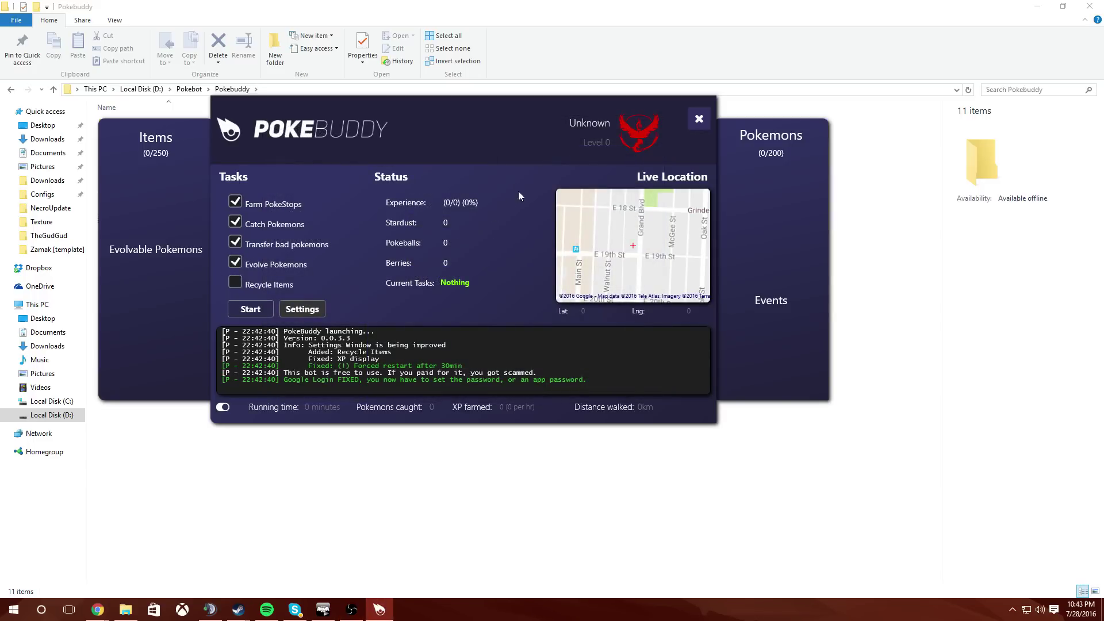
{"action": "scroll", "coordinate": [635, 251], "scroll_direction": "down", "scroll_amount": 4}
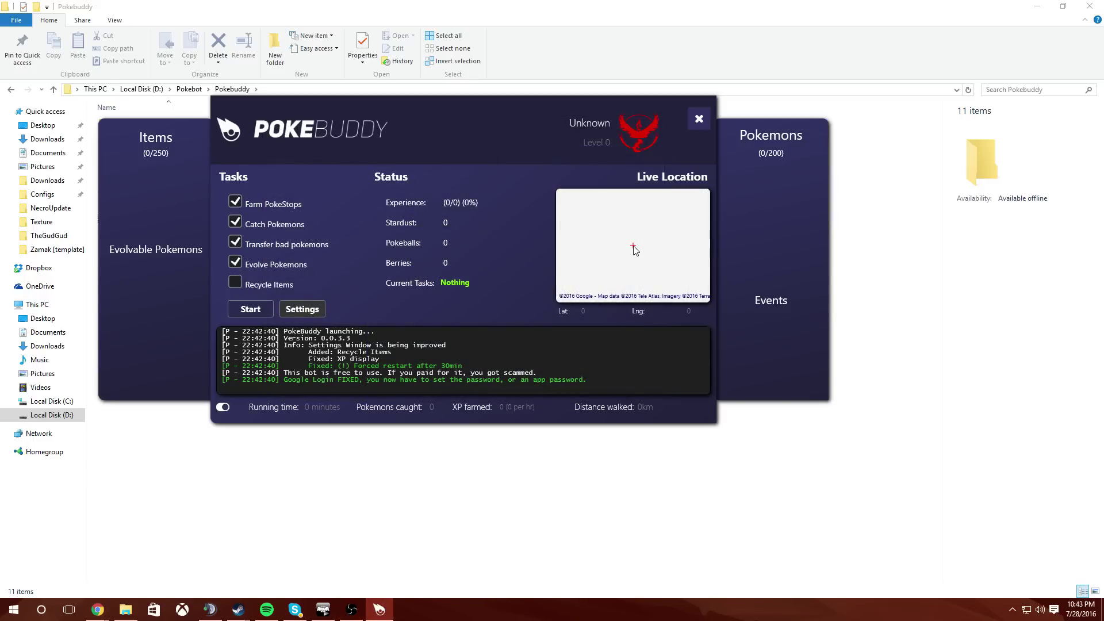
{"action": "scroll", "coordinate": [635, 251], "scroll_direction": "up", "scroll_amount": 4}
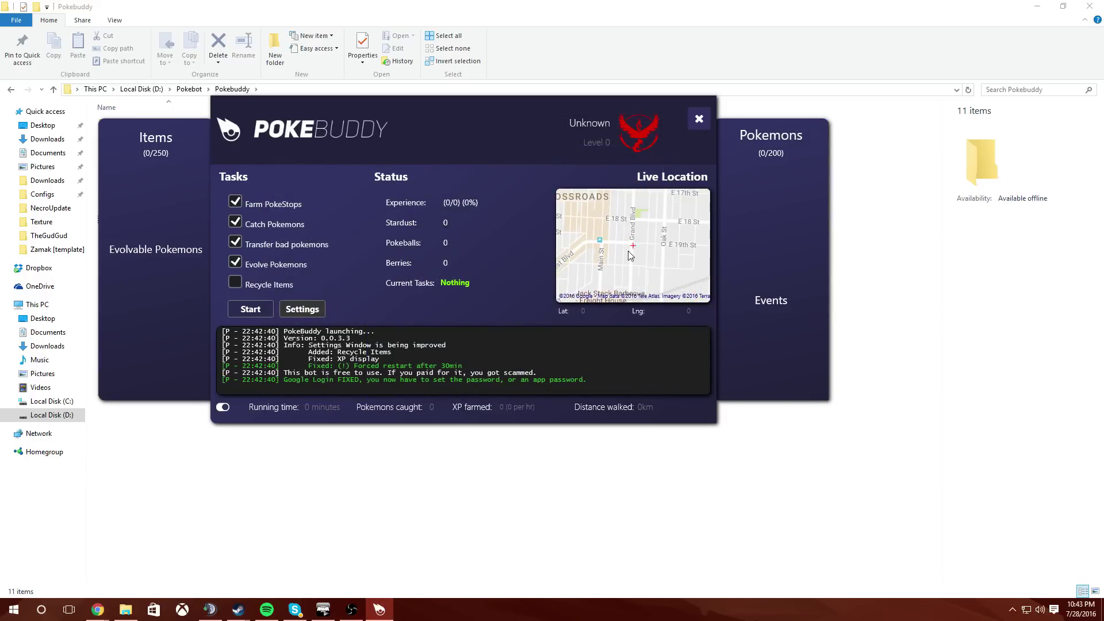
Step: Start the bot with the enabled tasks, and check the item inventory and the PokeStop farming entry in the activity log
{"action": "scroll", "coordinate": [634, 251], "scroll_direction": "down", "scroll_amount": 1}
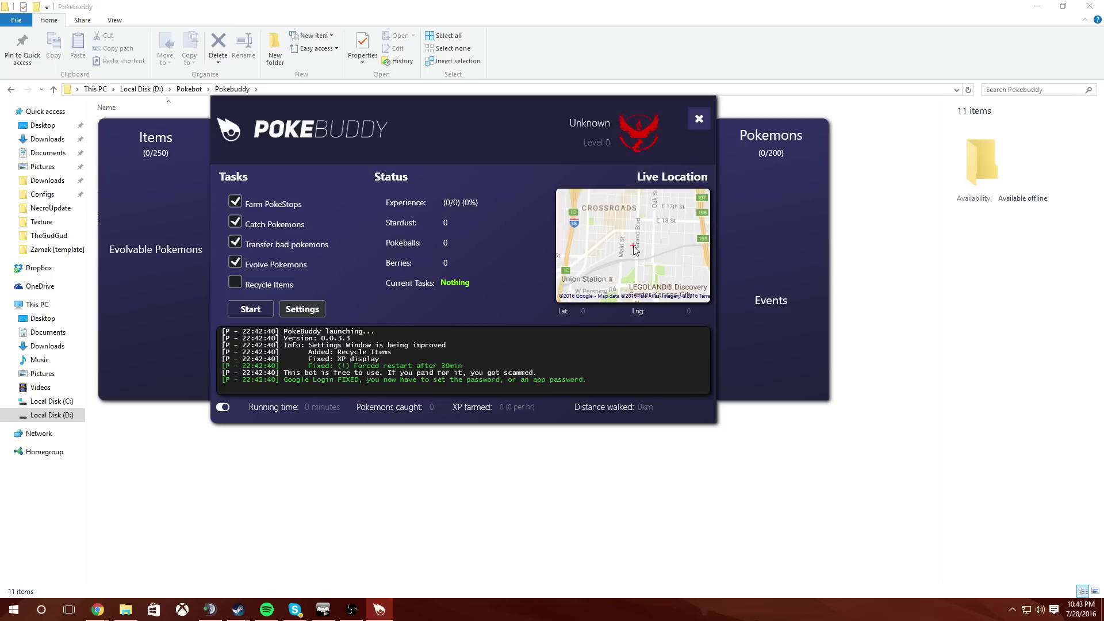
{"action": "left_click", "coordinate": [263, 310]}
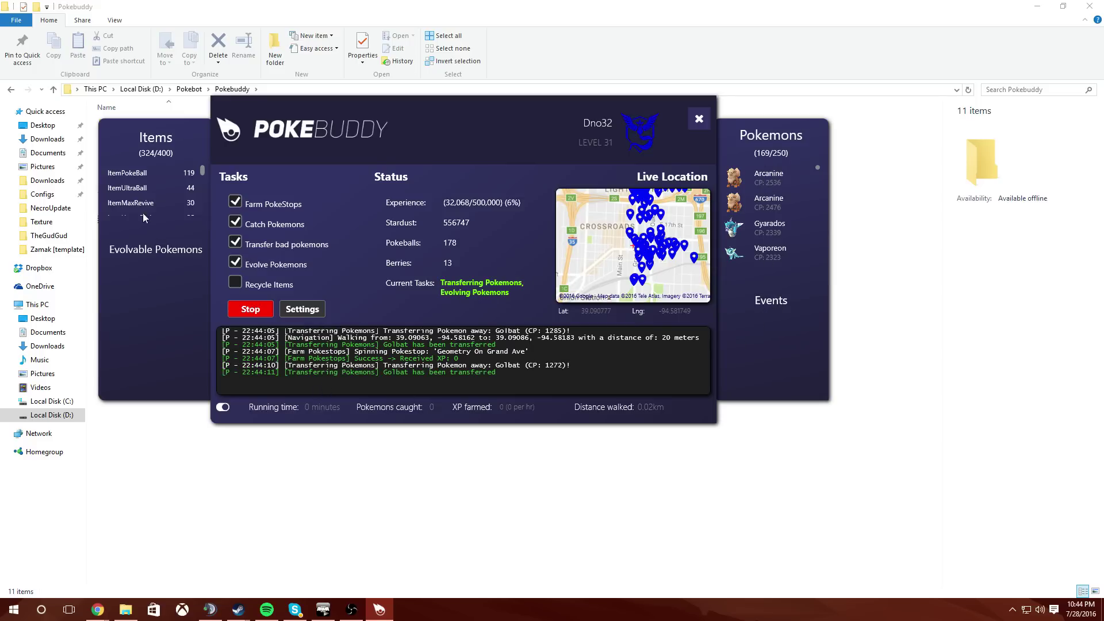
{"action": "scroll", "coordinate": [152, 196], "scroll_direction": "down", "scroll_amount": 3}
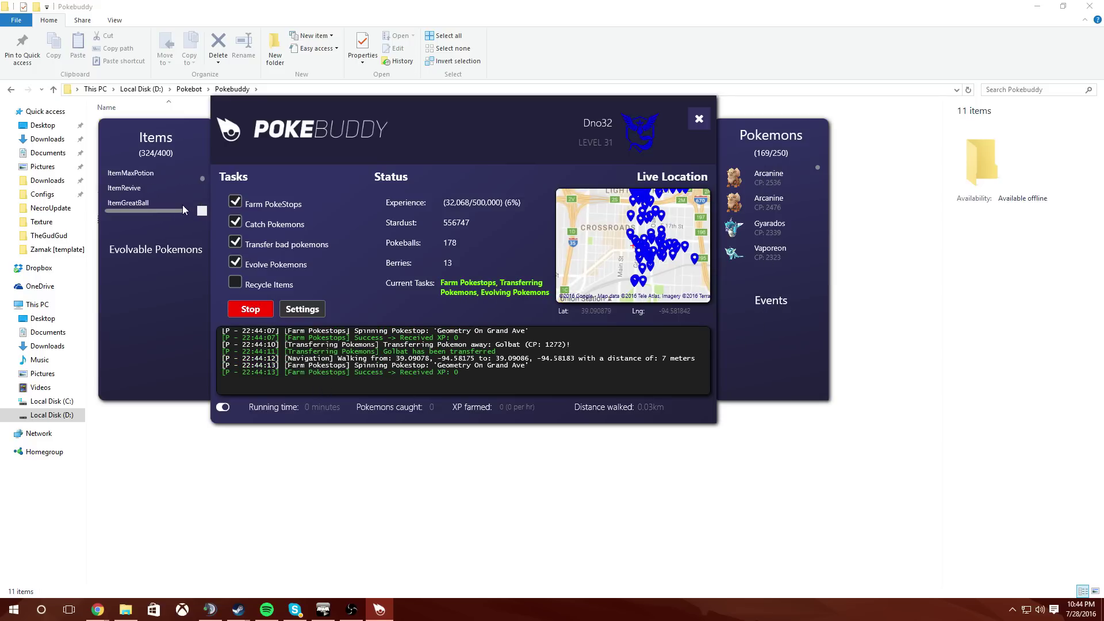
{"action": "scroll", "coordinate": [181, 202], "scroll_direction": "up", "scroll_amount": 3}
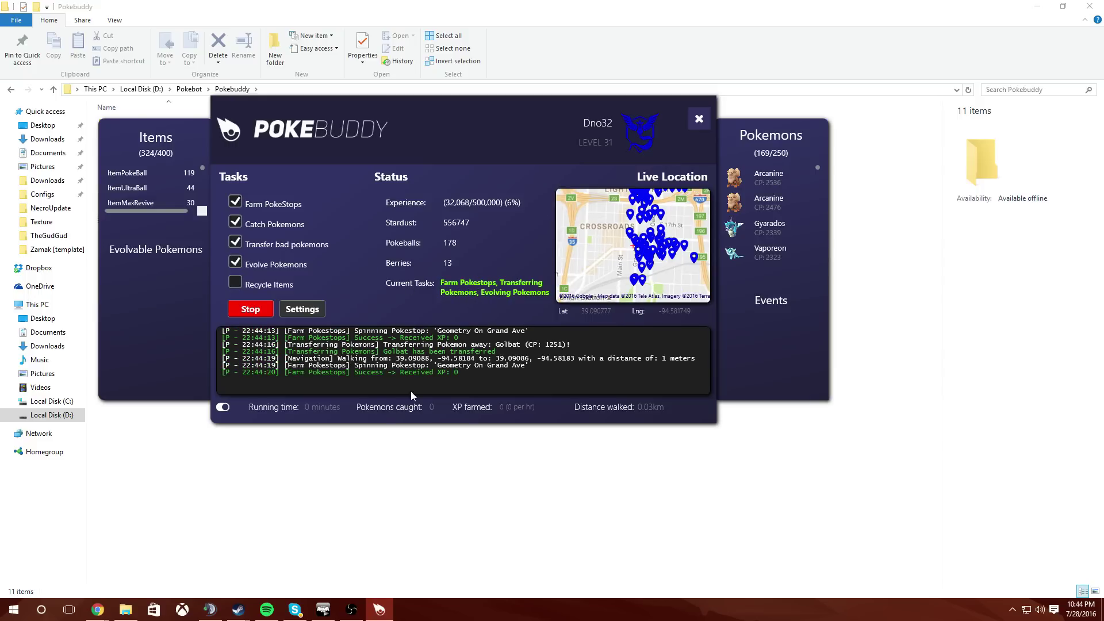
{"action": "left_click_drag", "start_coordinate": [466, 358], "coordinate": [436, 351]}
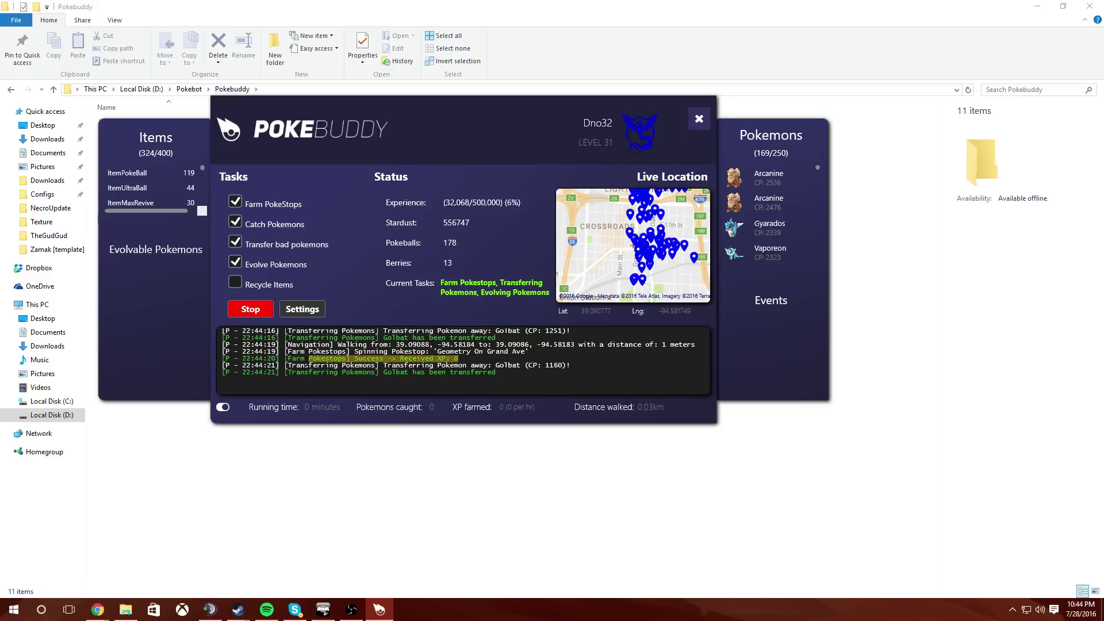
{"action": "left_click", "coordinate": [455, 354]}
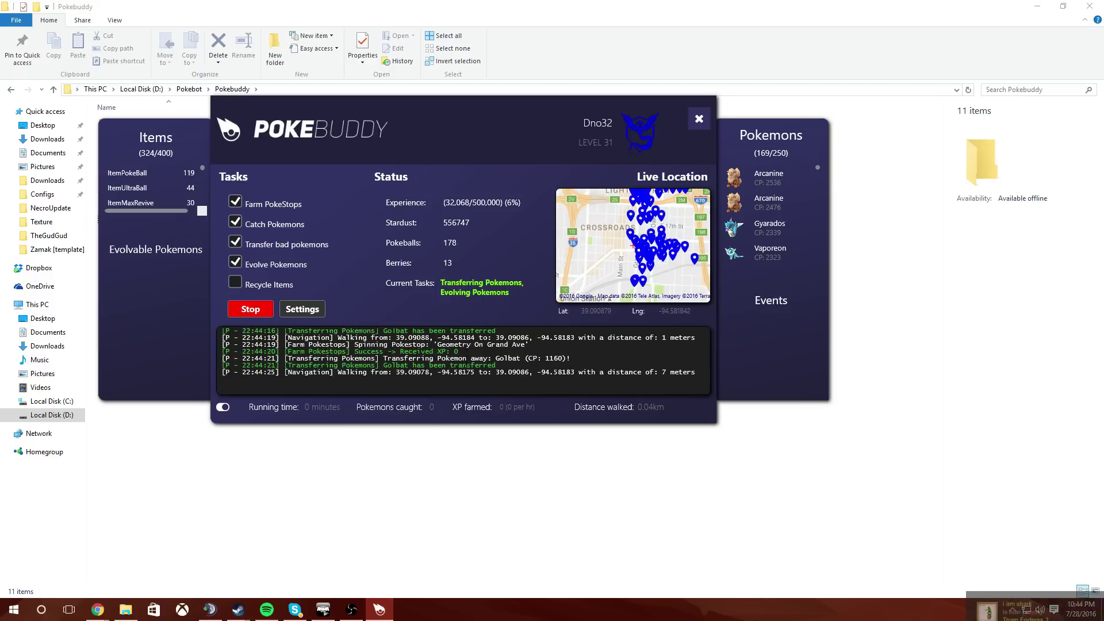